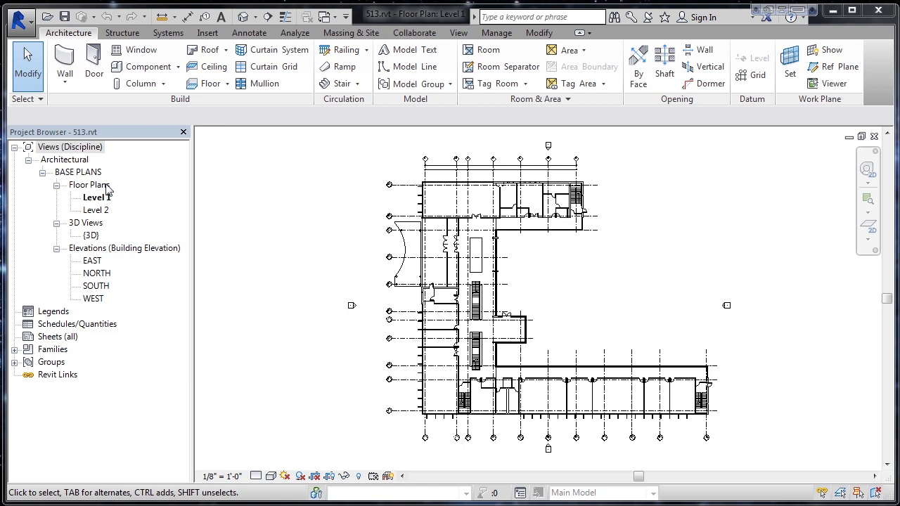
# Check the linked floor plans in 3D, and set the work plane to Grid : A in the NORTH elevation.
pyautogui.click(243, 17)
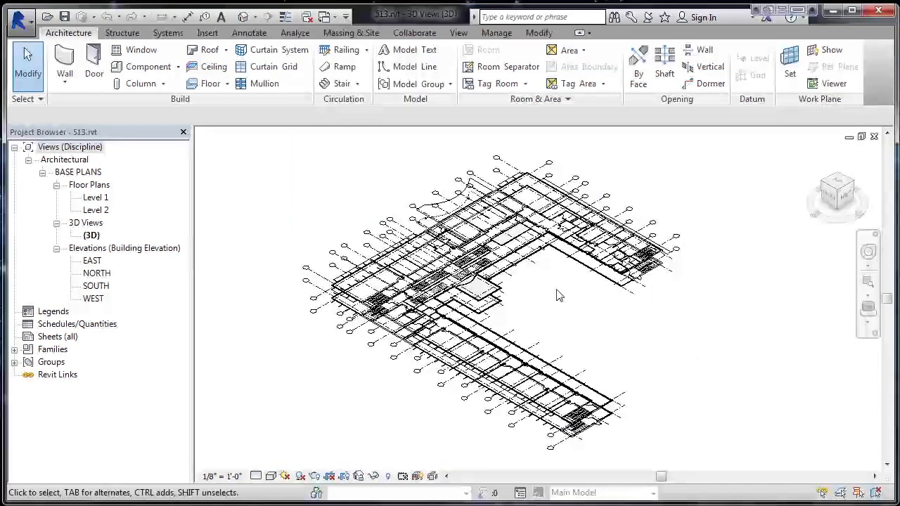
pyautogui.keyDown('shift'); pyautogui.moveTo(645, 357); pyautogui.dragTo(650, 333, button='middle'); pyautogui.keyUp('shift')
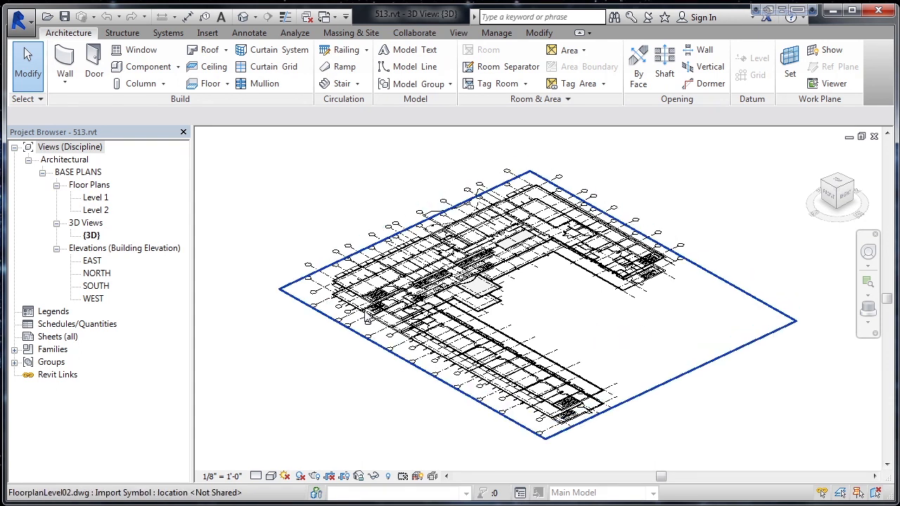
pyautogui.doubleClick(97, 273)
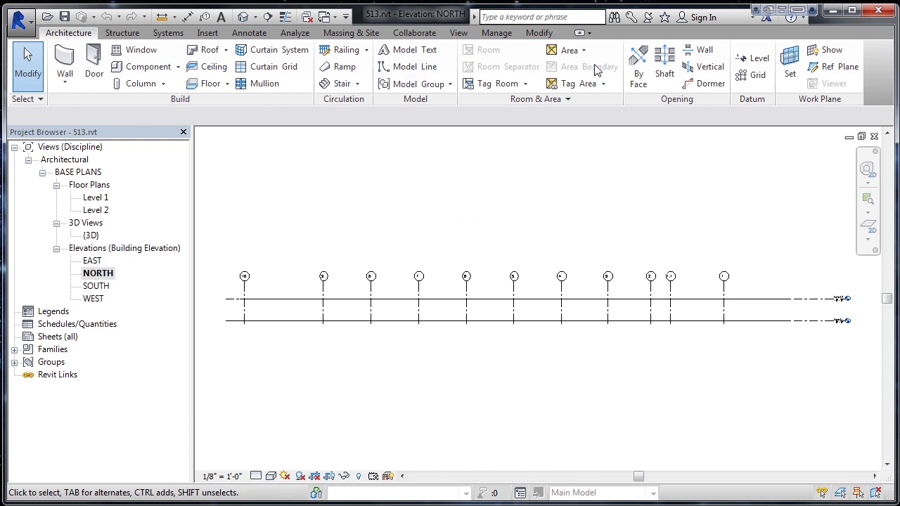
pyautogui.click(786, 66)
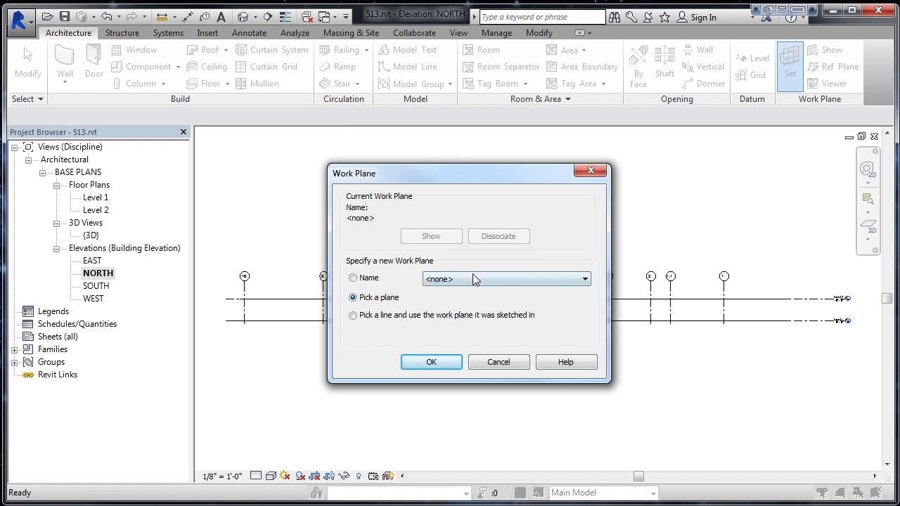
pyautogui.click(370, 279)
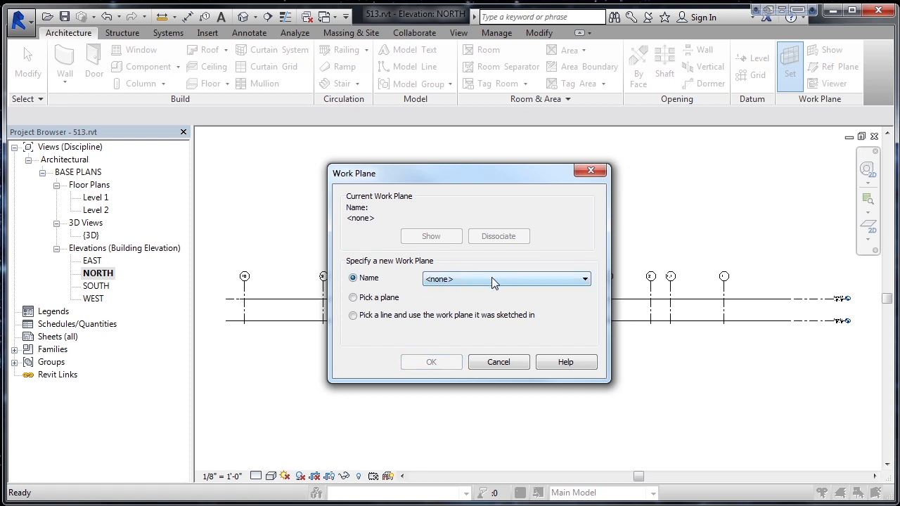
pyautogui.click(523, 279)
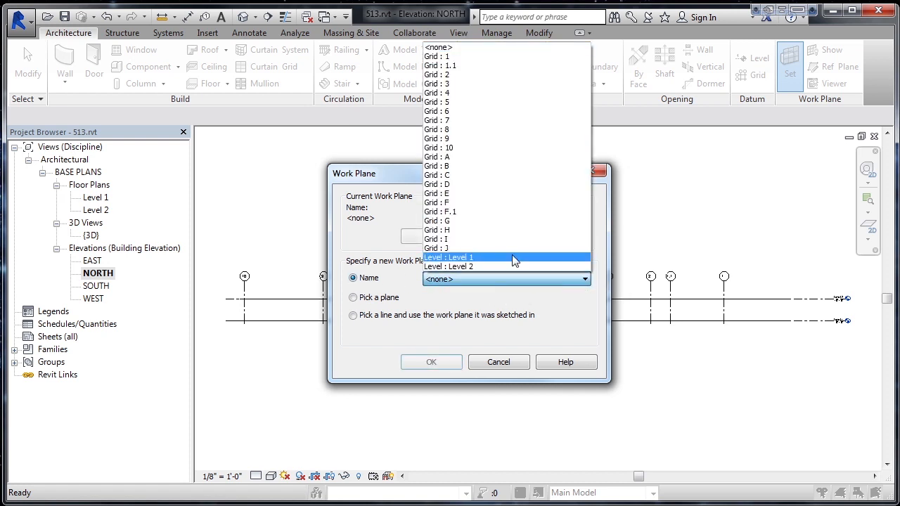
pyautogui.click(502, 157)
pyautogui.click(435, 363)
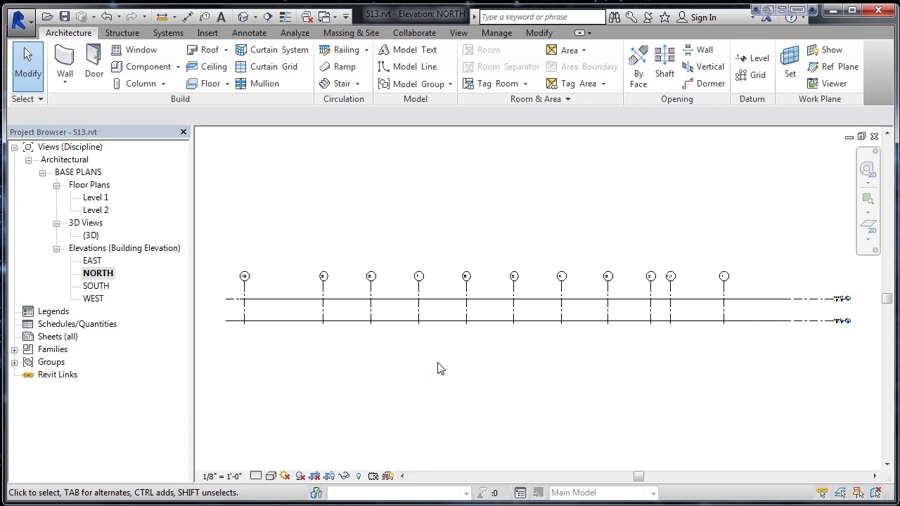
# Link ElevationNorth.dwg in black and white with all layers, auto-detected units, center-to-center positioning and orientation to the view.
pyautogui.click(210, 35)
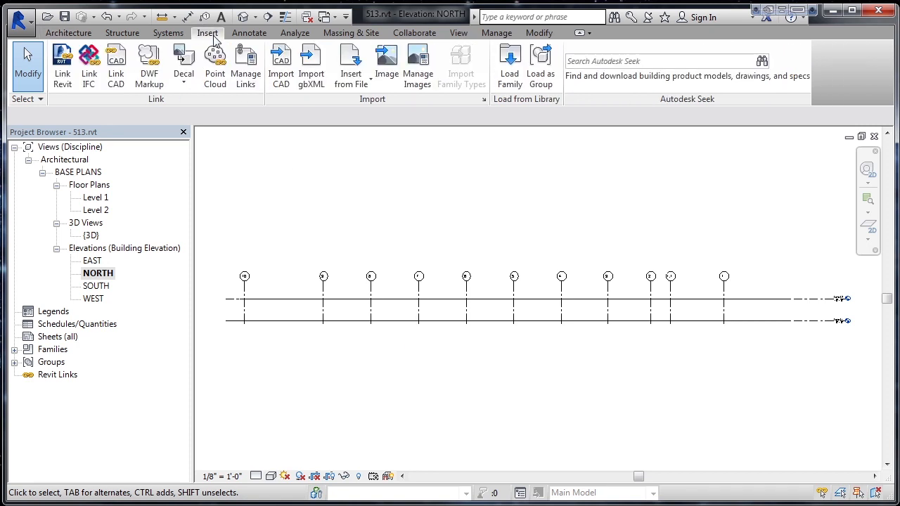
pyautogui.click(117, 69)
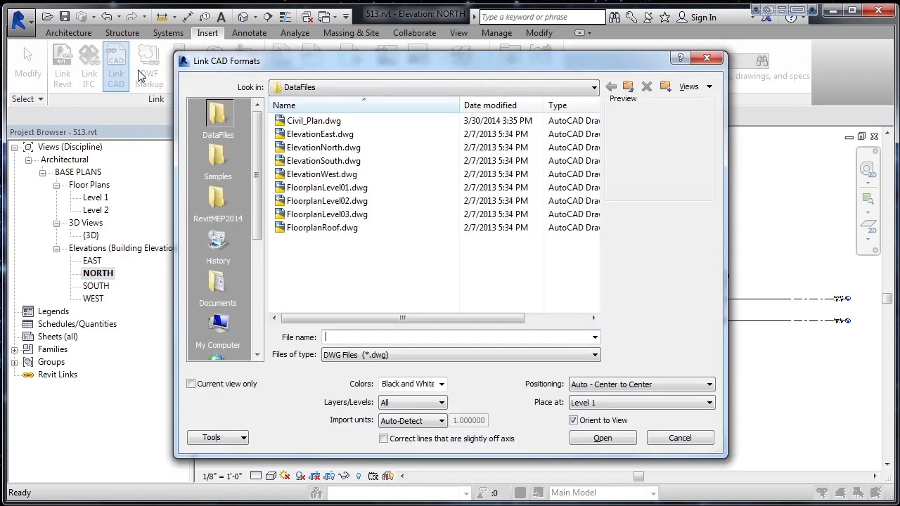
pyautogui.click(323, 149)
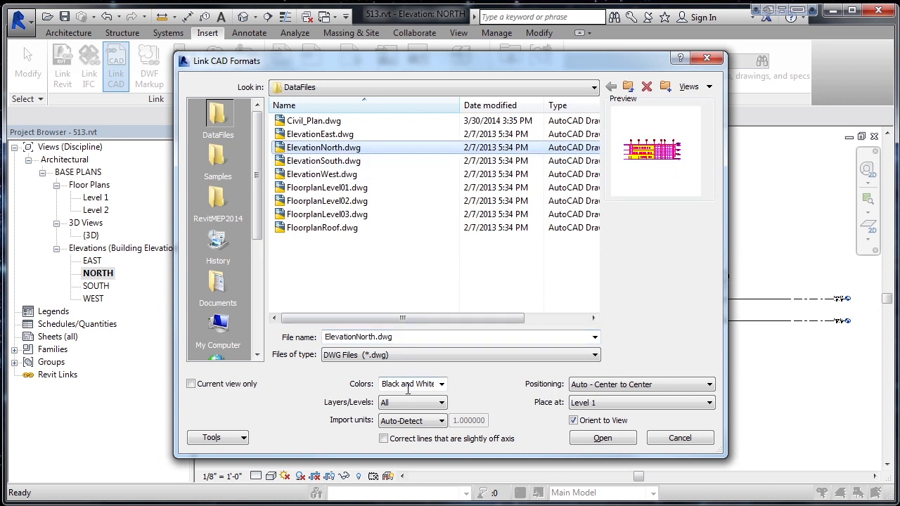
pyautogui.click(393, 407)
pyautogui.click(395, 420)
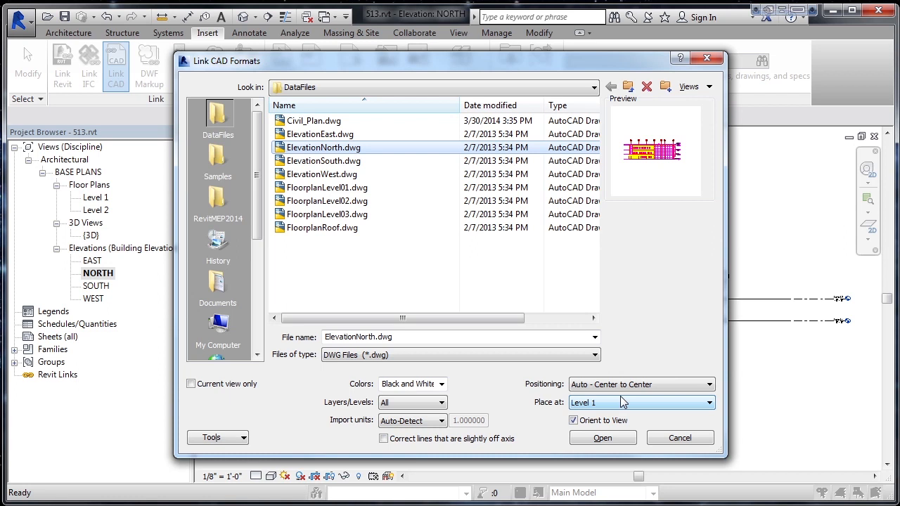
pyautogui.click(621, 438)
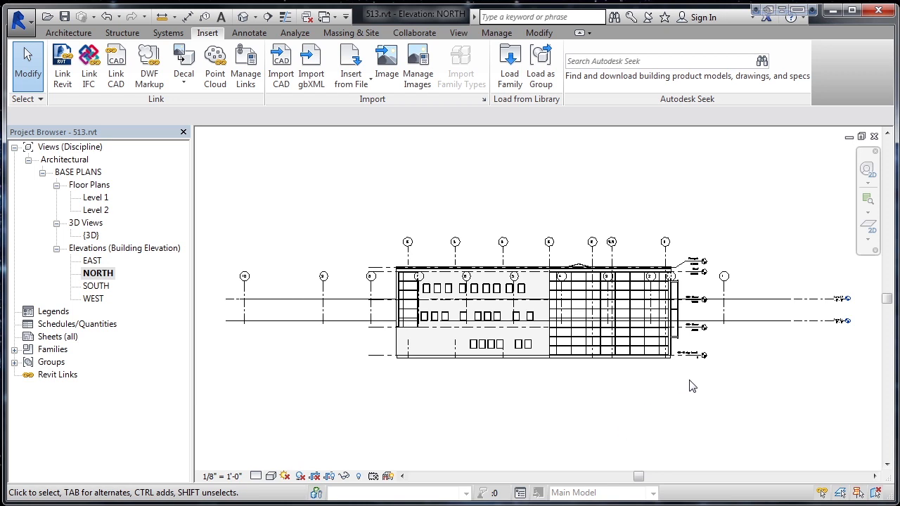
# Align the 02 - Floor line of the linked north elevation drawing with Level 2.
pyautogui.scroll(2, 776, 352)
pyautogui.scroll(3, 776, 351)
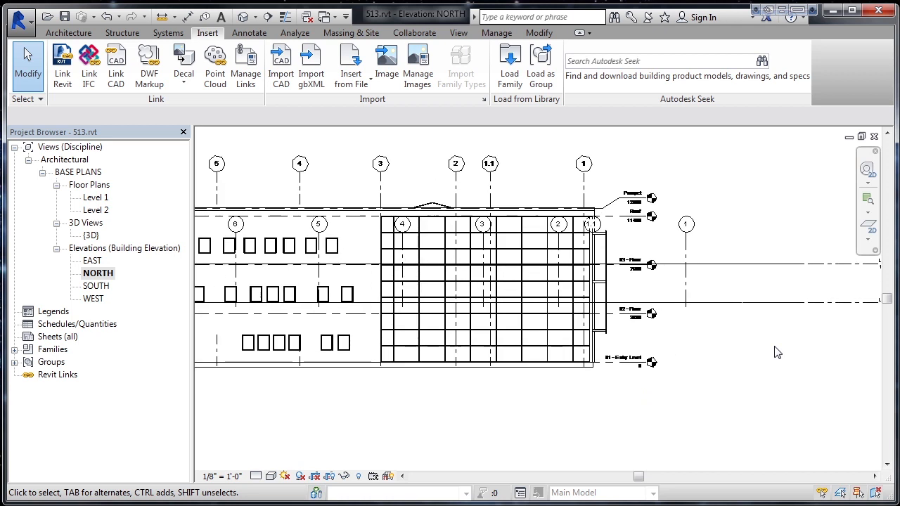
pyautogui.moveTo(775, 348); pyautogui.dragTo(601, 366, button='middle')
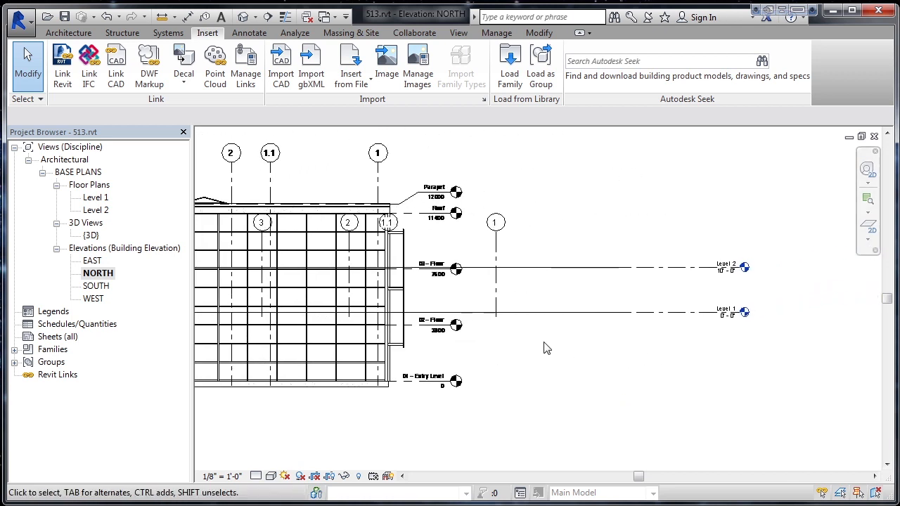
pyautogui.scroll(1, 542, 345)
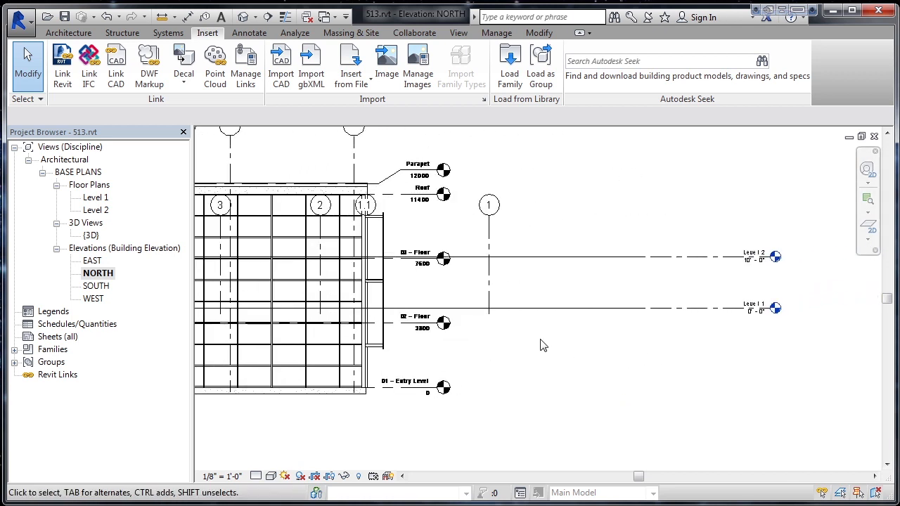
pyautogui.scroll(2, 540, 345)
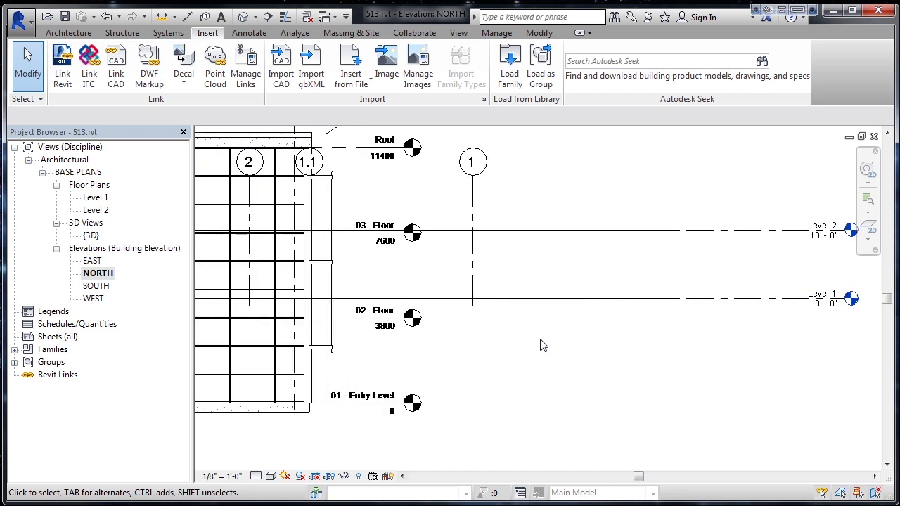
pyautogui.moveTo(540, 344); pyautogui.dragTo(495, 384, button='middle')
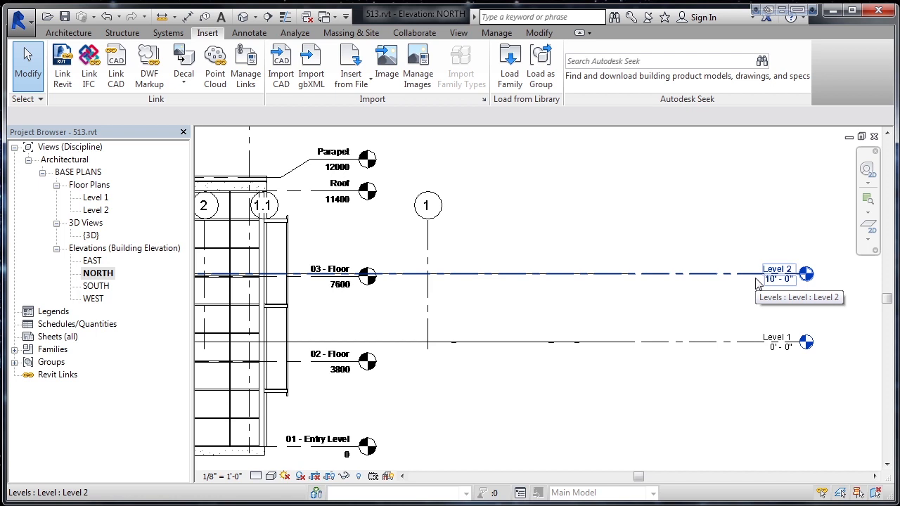
pyautogui.click(540, 33)
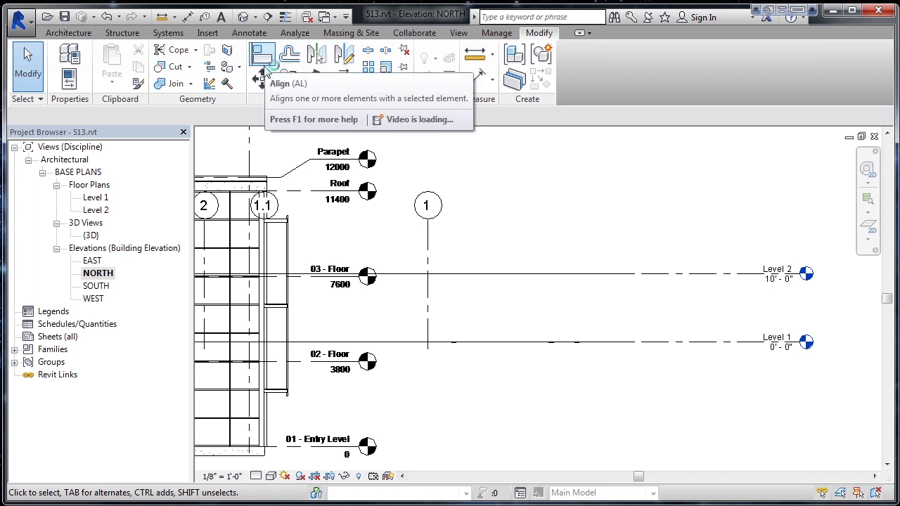
pyautogui.click(264, 60)
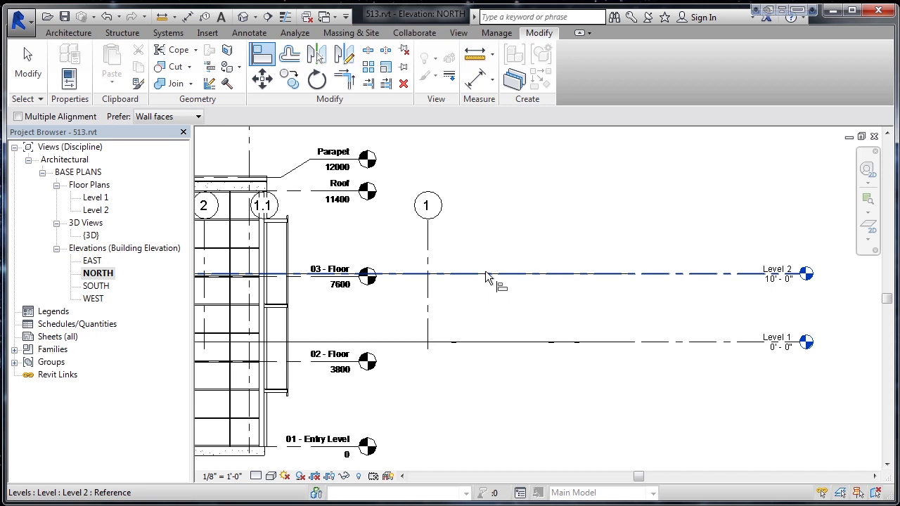
pyautogui.press('Tab')
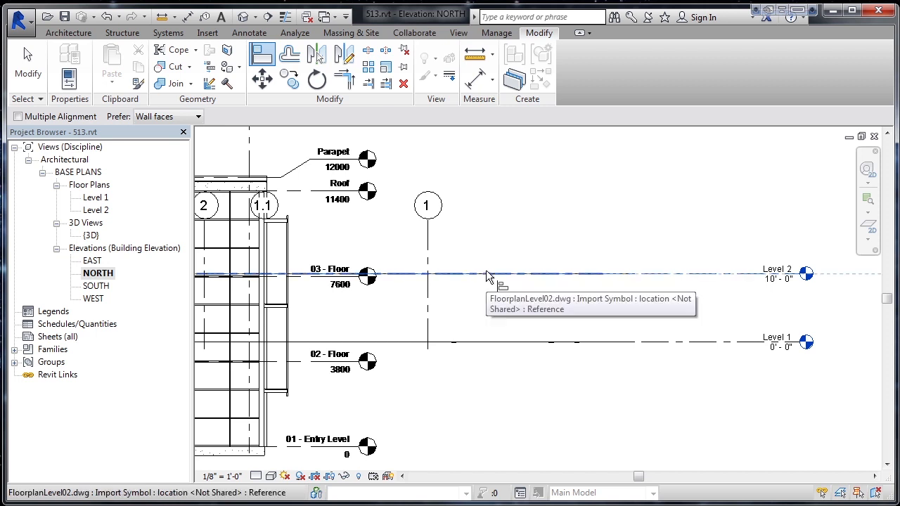
pyautogui.click(486, 275)
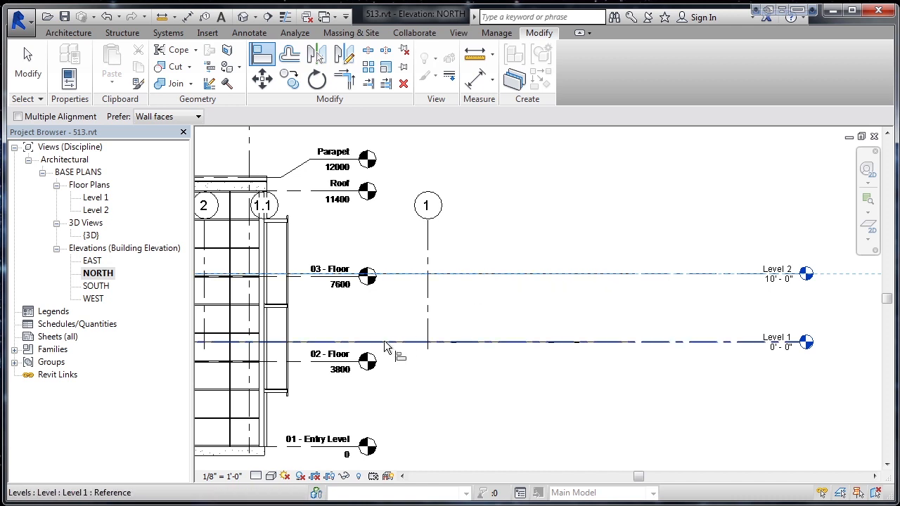
pyautogui.click(326, 363)
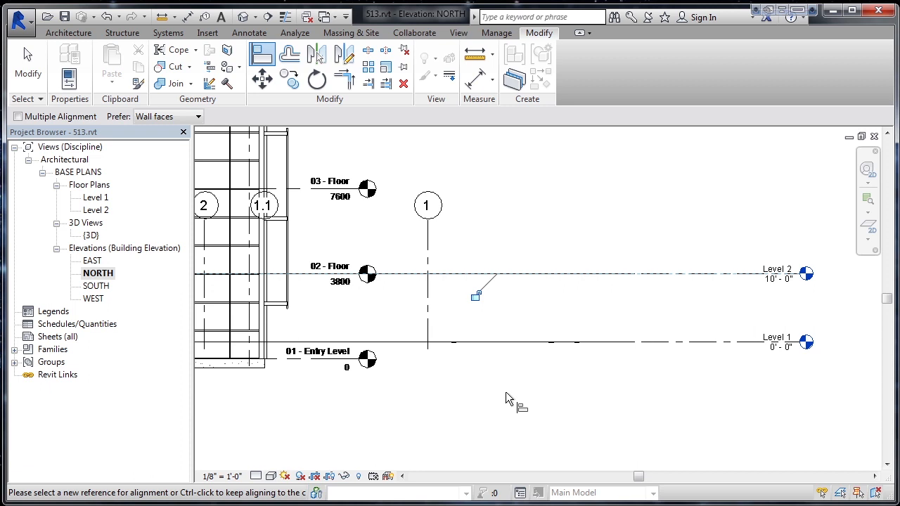
pyautogui.click(27, 76)
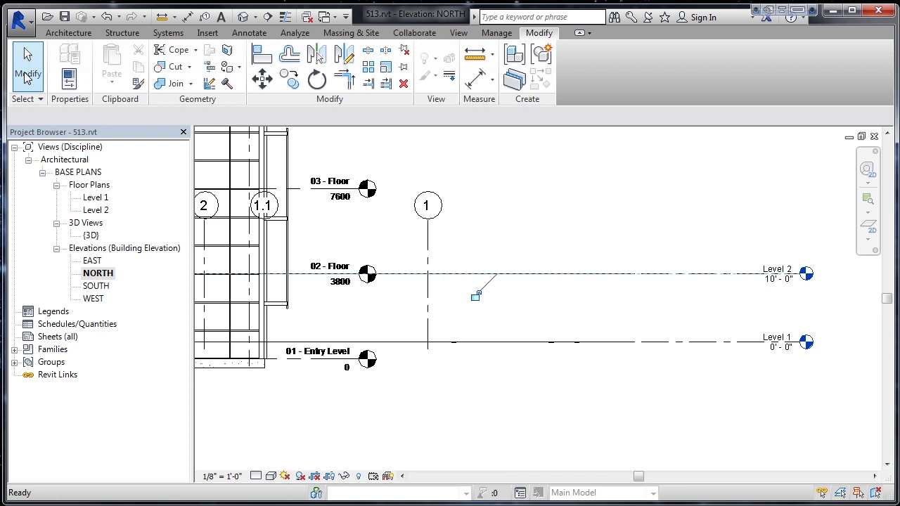
# Check the linked elevation in 3D, and align it with grid A in the EAST elevation.
pyautogui.click(249, 17)
pyautogui.scroll(4, 629, 302)
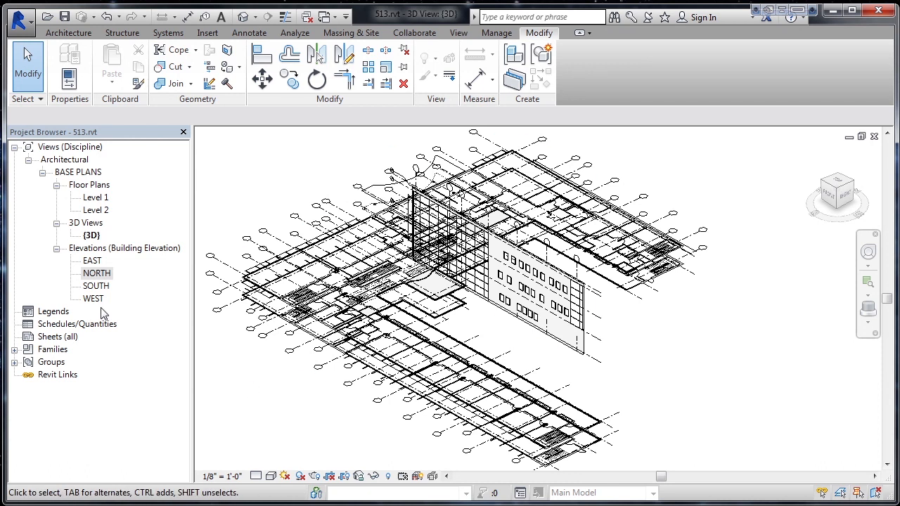
pyautogui.doubleClick(92, 261)
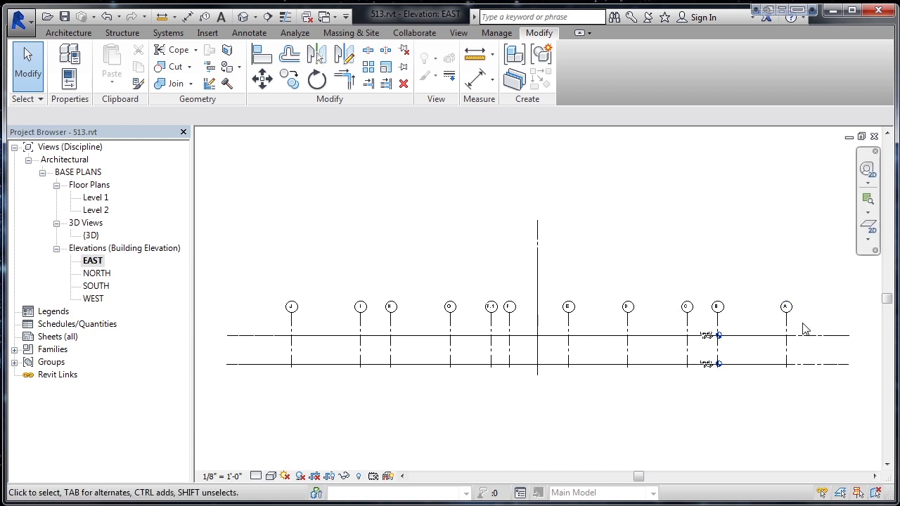
pyautogui.scroll(3, 802, 324)
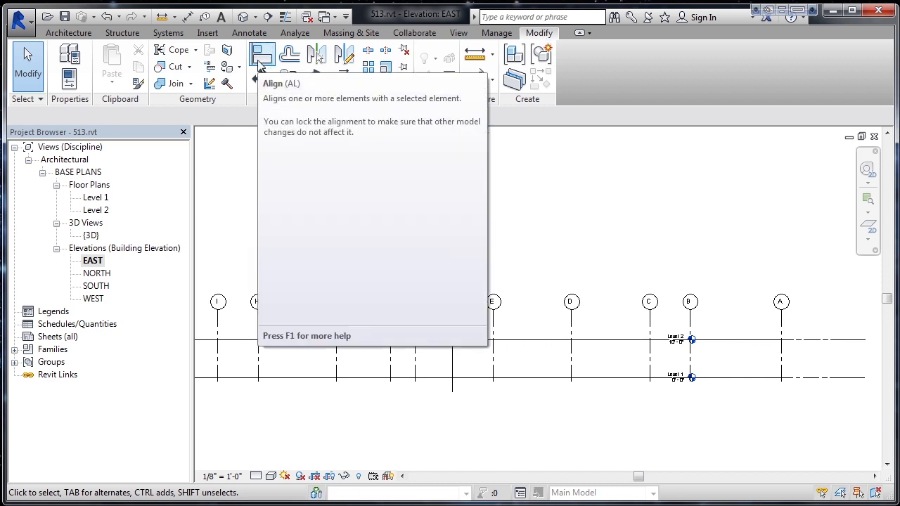
pyautogui.click(260, 62)
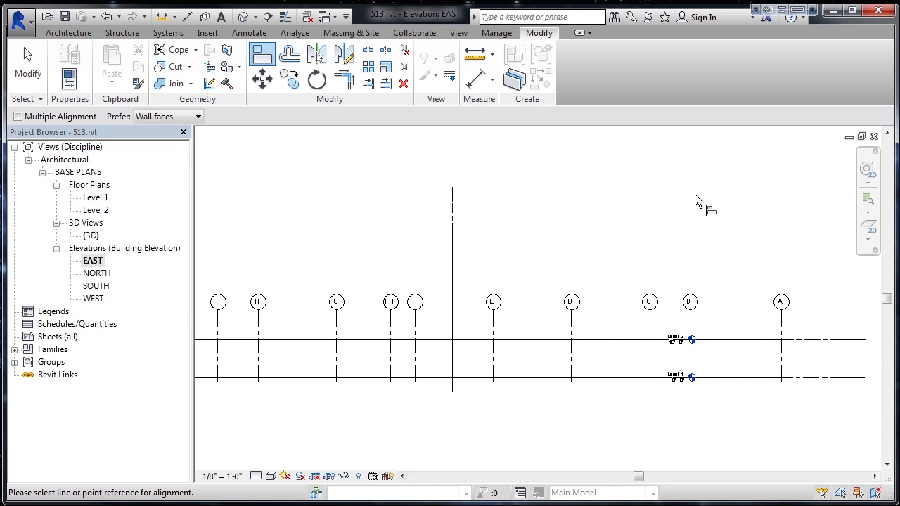
pyautogui.click(782, 322)
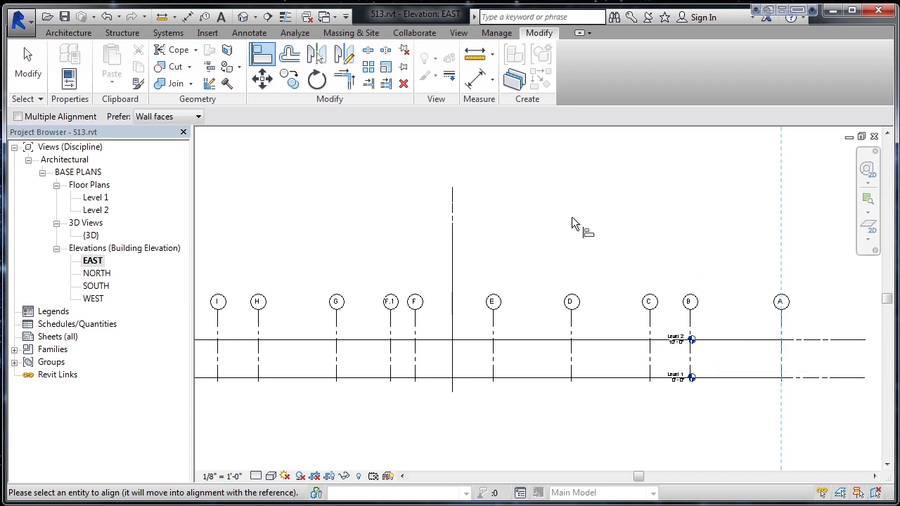
pyautogui.click(455, 237)
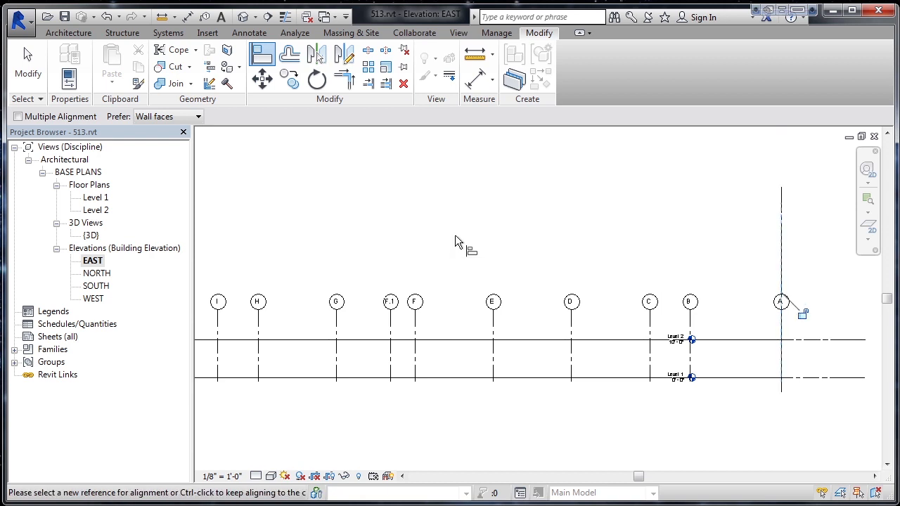
pyautogui.click(21, 71)
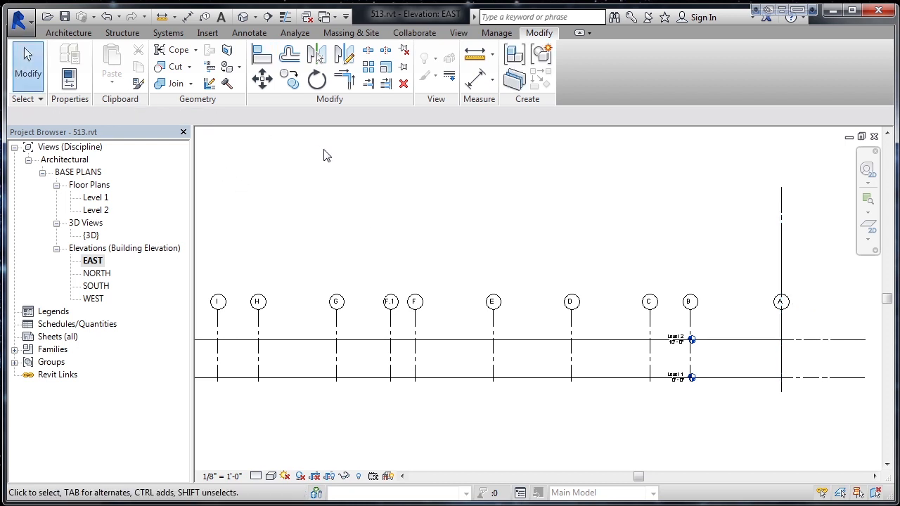
# Examine the linked north elevation's placement against the floor plans in 3D from the back right corner.
pyautogui.click(241, 17)
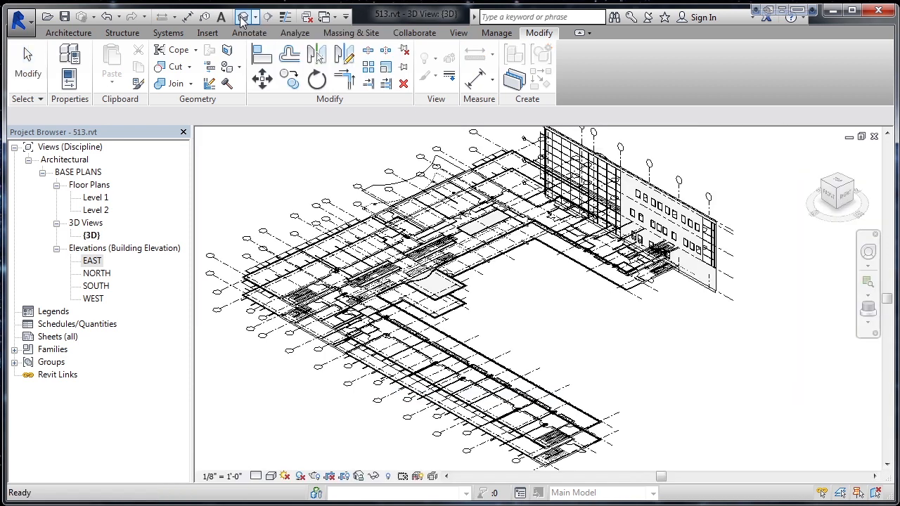
pyautogui.click(838, 191)
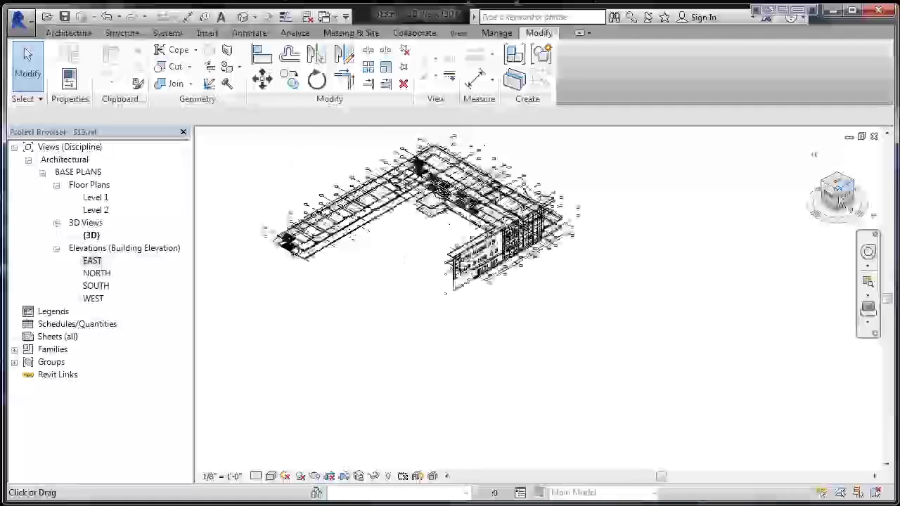
pyautogui.scroll(-3, 666, 343)
pyautogui.scroll(5, 667, 340)
pyautogui.scroll(3, 666, 345)
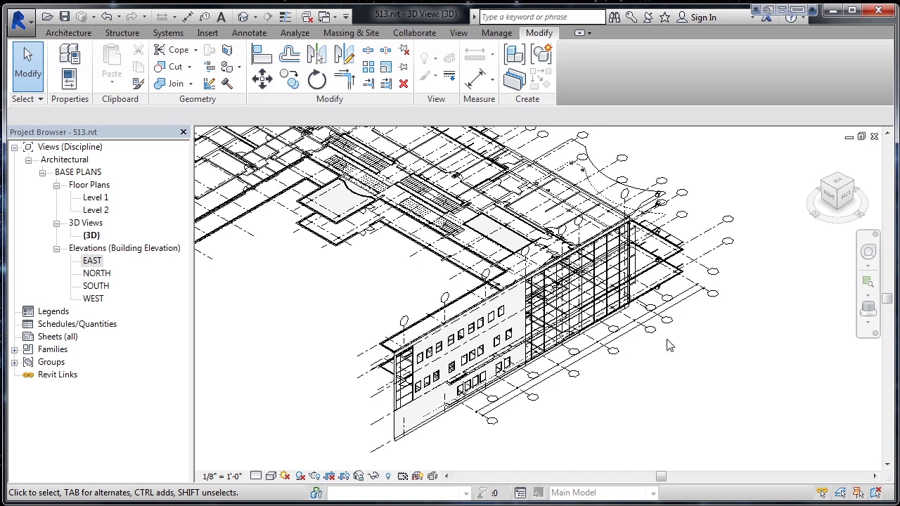
# In the NORTH elevation, align grid line 5 of the linked north elevation drawing with the model's grid 5.
pyautogui.doubleClick(96, 273)
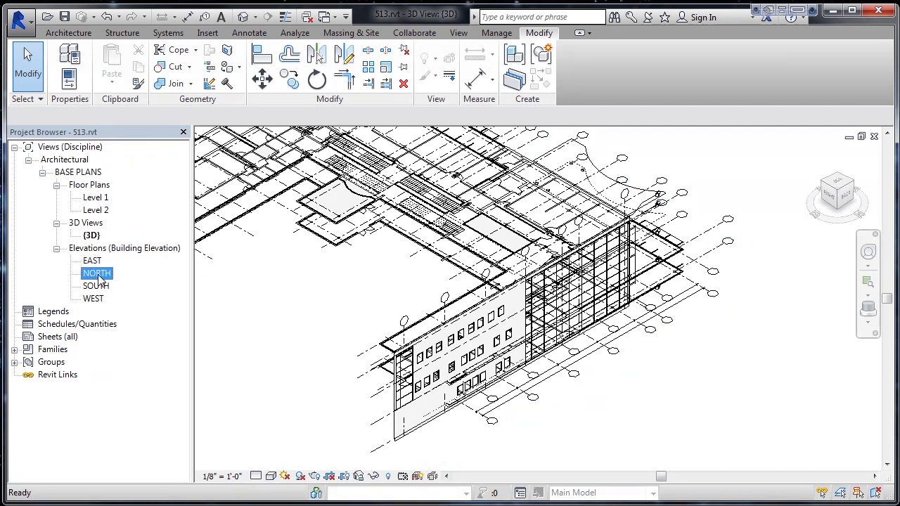
pyautogui.scroll(1, 332, 341)
pyautogui.scroll(-5, 342, 338)
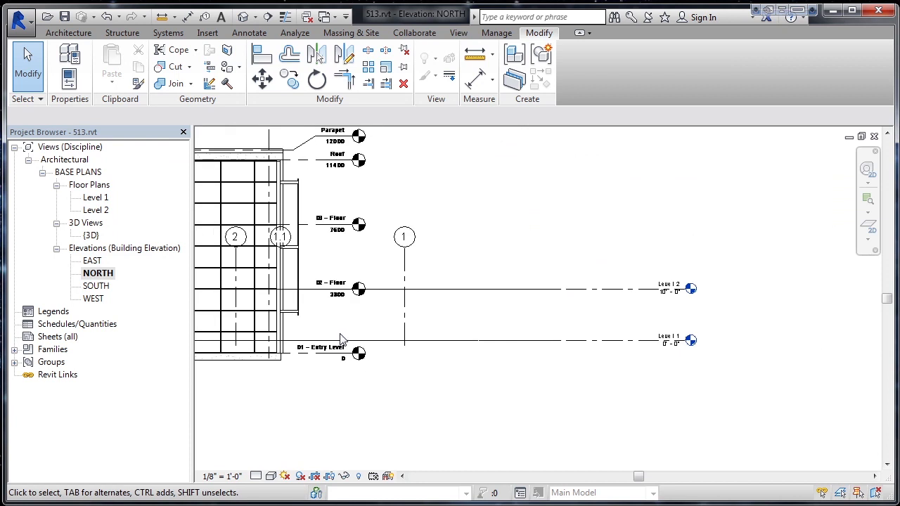
pyautogui.moveTo(219, 297); pyautogui.dragTo(495, 343, button='middle')
pyautogui.scroll(2, 492, 338)
pyautogui.scroll(1, 387, 338)
pyautogui.moveTo(402, 343); pyautogui.dragTo(514, 339, button='middle')
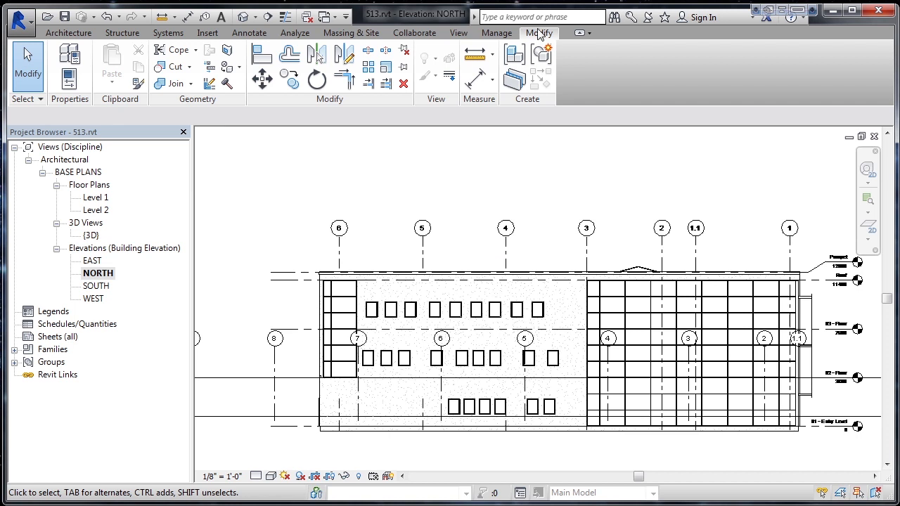
pyautogui.click(259, 62)
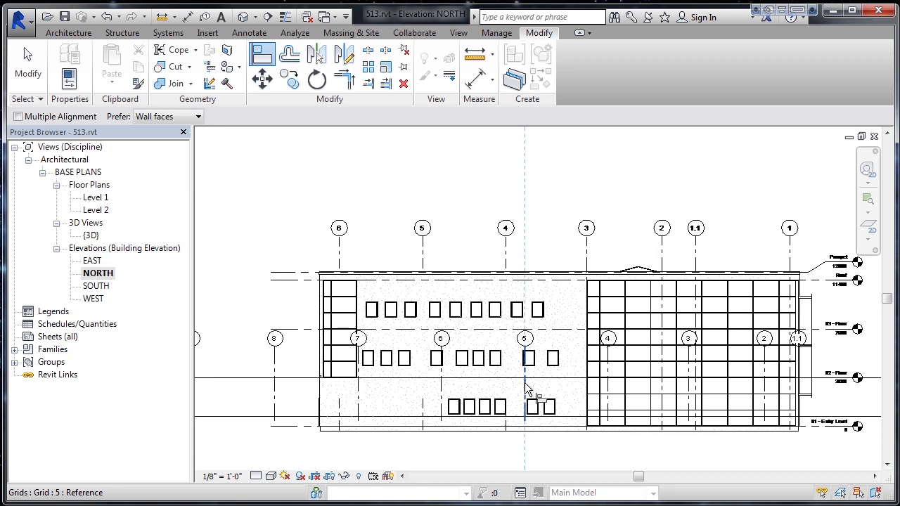
pyautogui.click(525, 385)
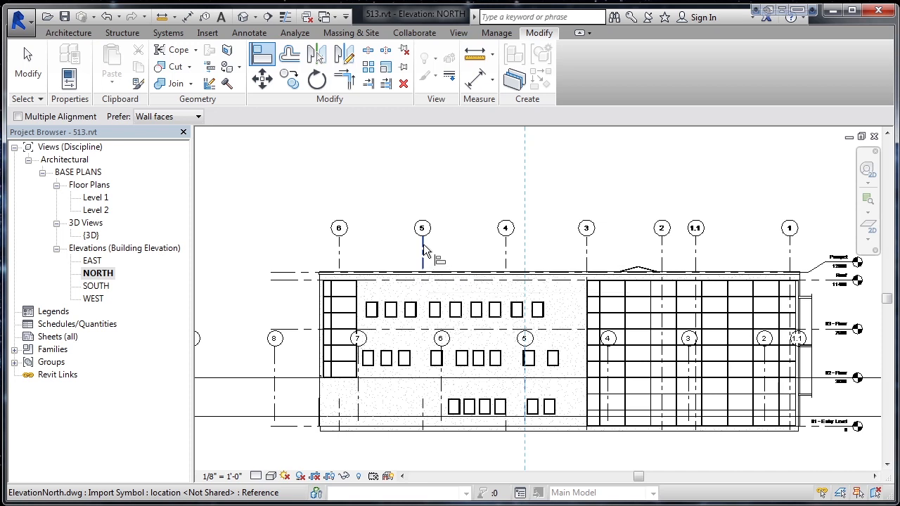
pyautogui.click(422, 251)
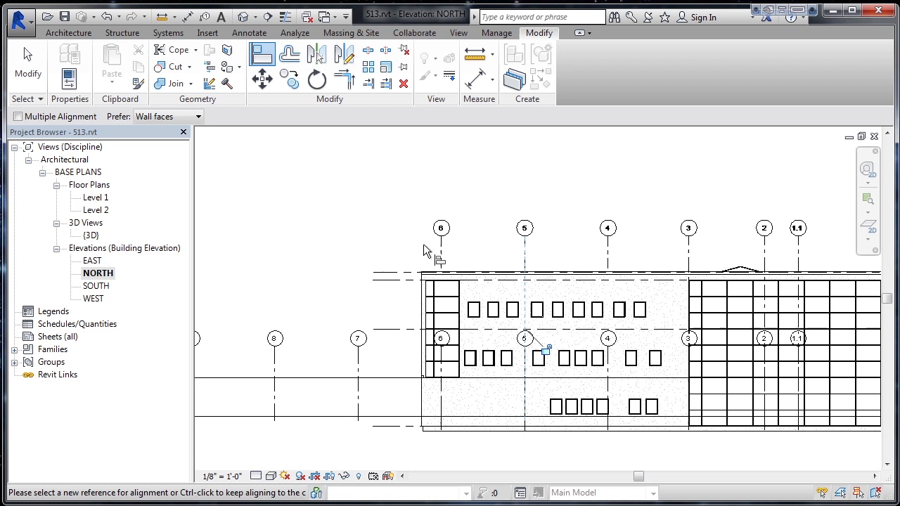
pyautogui.click(32, 67)
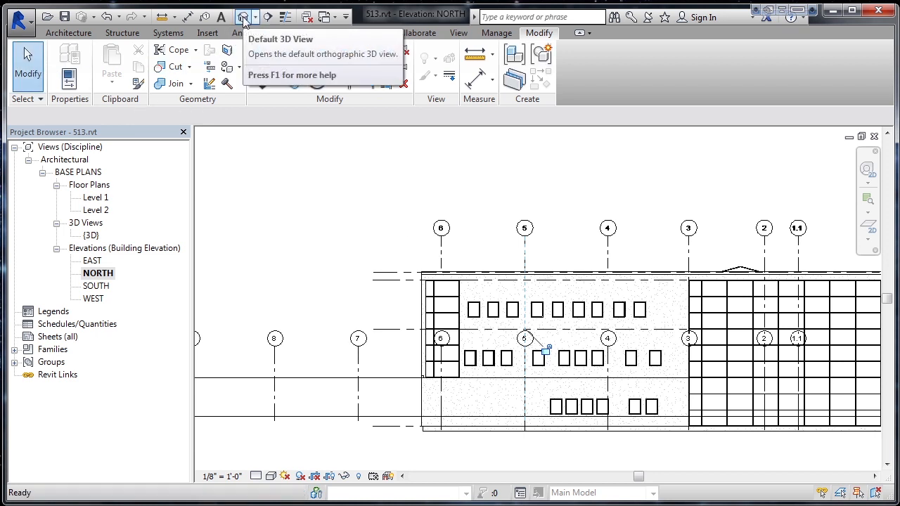
# Examine the aligned north elevation against the floor plans in the default 3D view, up close and as a whole.
pyautogui.click(243, 19)
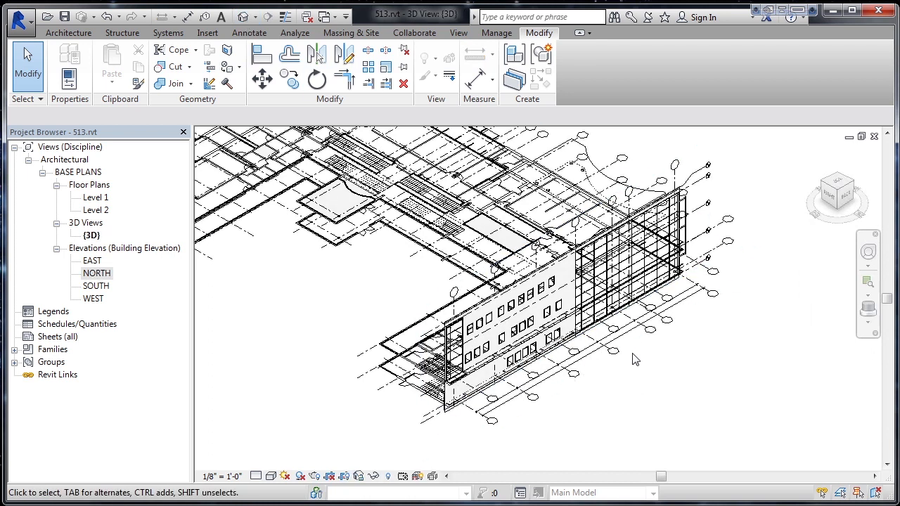
pyautogui.scroll(2, 635, 360)
pyautogui.scroll(2, 636, 362)
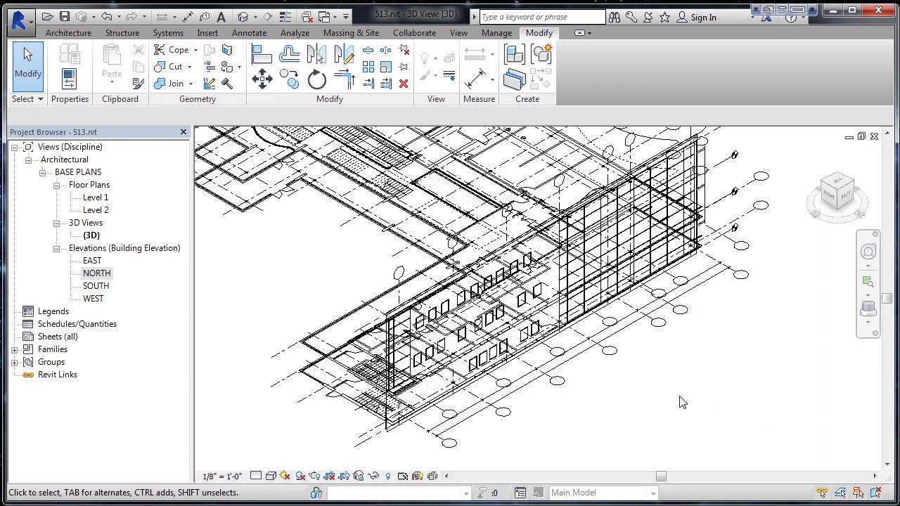
pyautogui.scroll(-3, 680, 395)
pyautogui.scroll(-2, 680, 401)
pyautogui.scroll(-2, 776, 412)
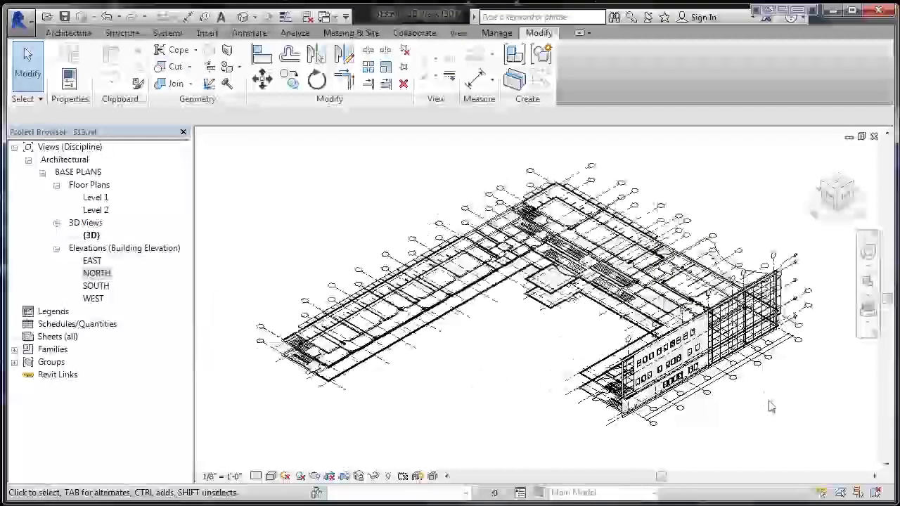